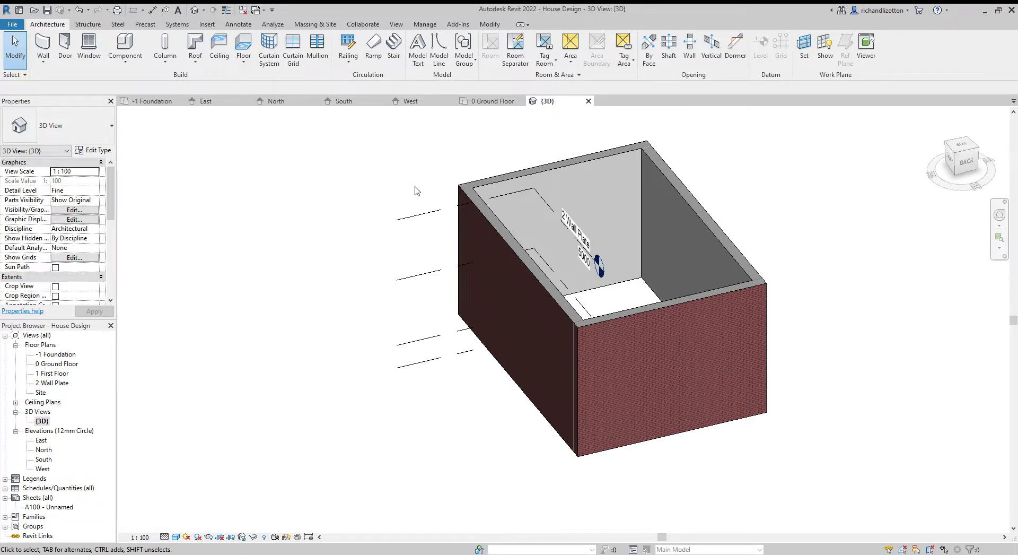
Step: Open the 0 Ground Floor plan and frame the house's four walls in view
double_click(53, 364)
scroll(487, 287, "up", 3)
middle_click_drag(507, 346, 507, 327)
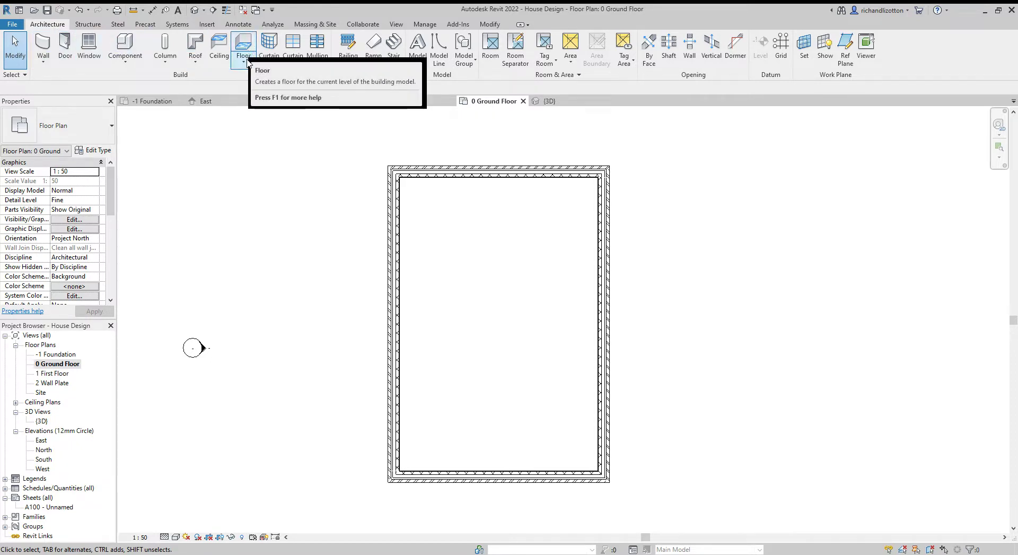
Step: Start an architectural floor of type Floor-Grnd-Bearing_65Scr-90Ins-125Conc-50SBld-150Hcore and open its type properties
left_click(247, 61)
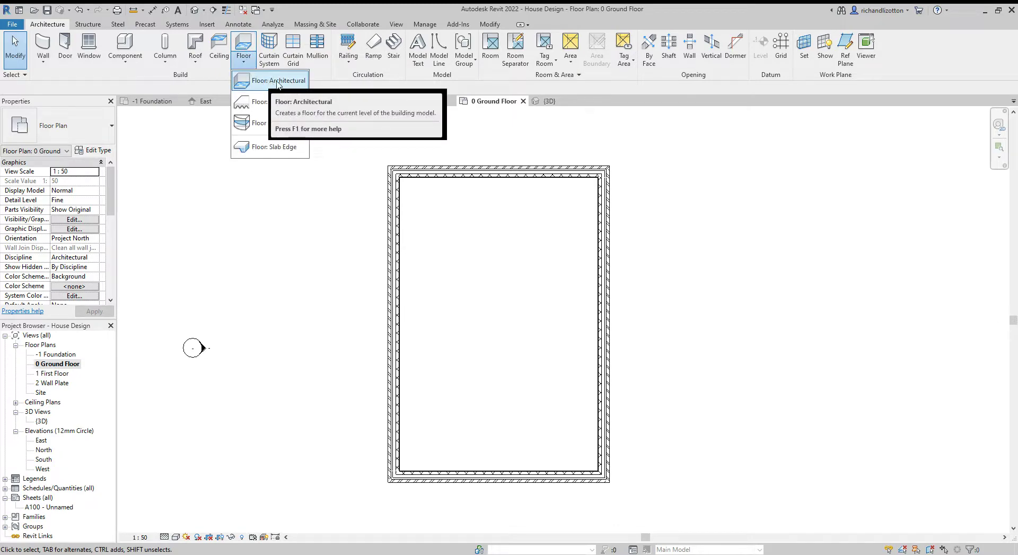
left_click(277, 81)
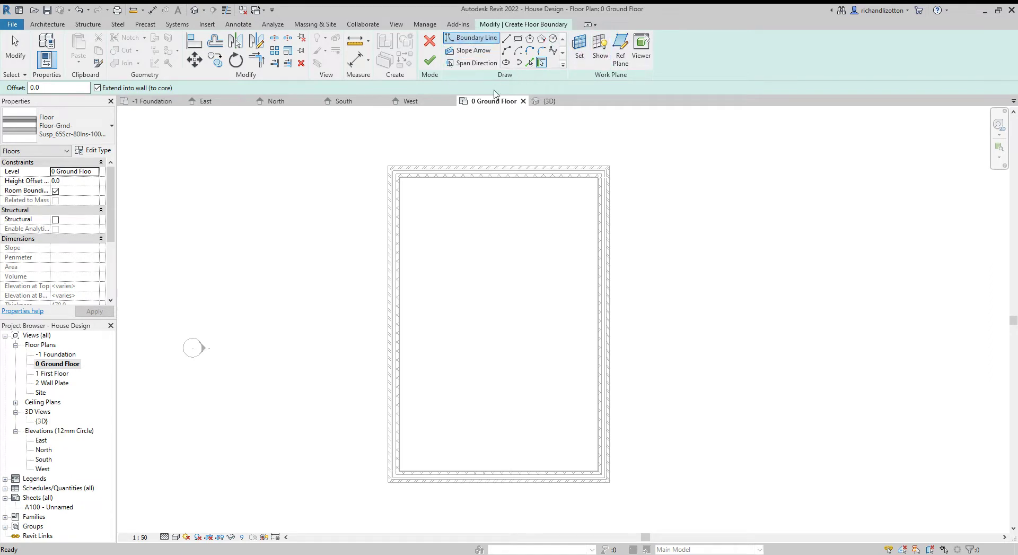
left_click(38, 117)
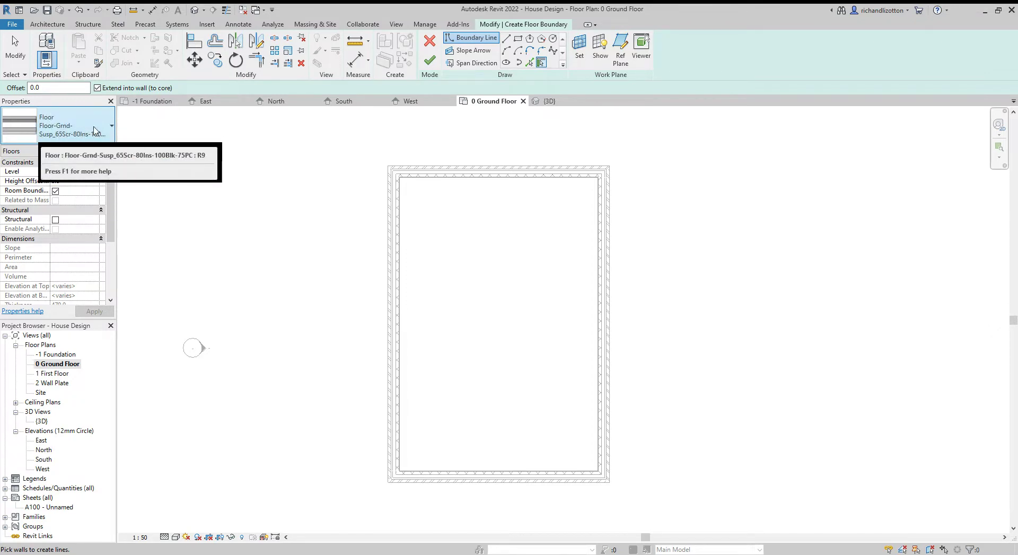
left_click(111, 126)
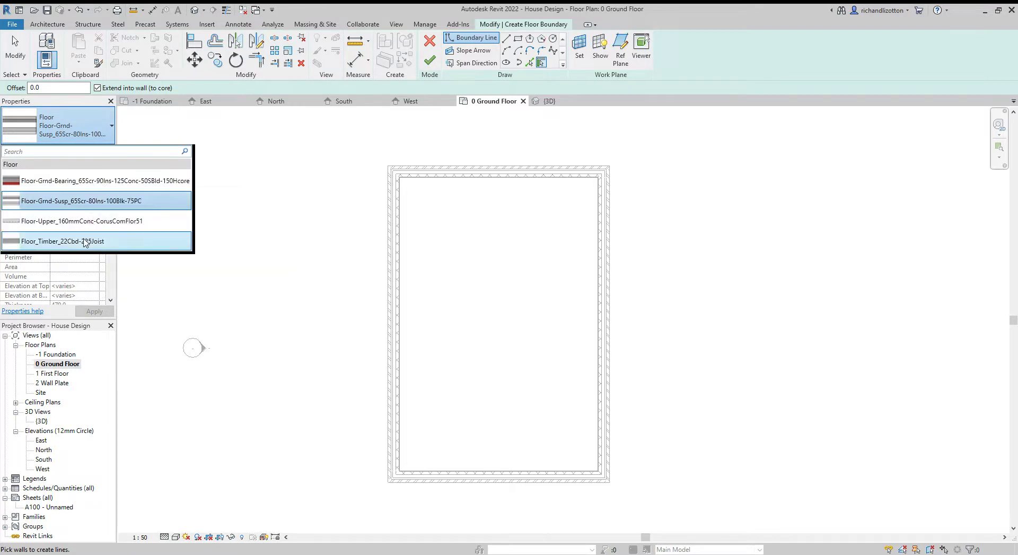
mouse_move(32, 206)
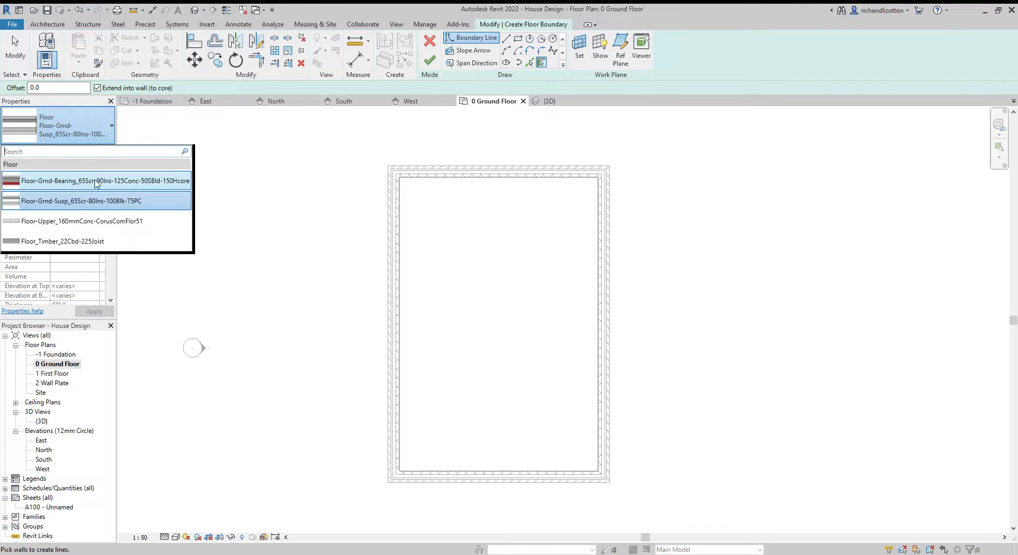
mouse_move(95, 181)
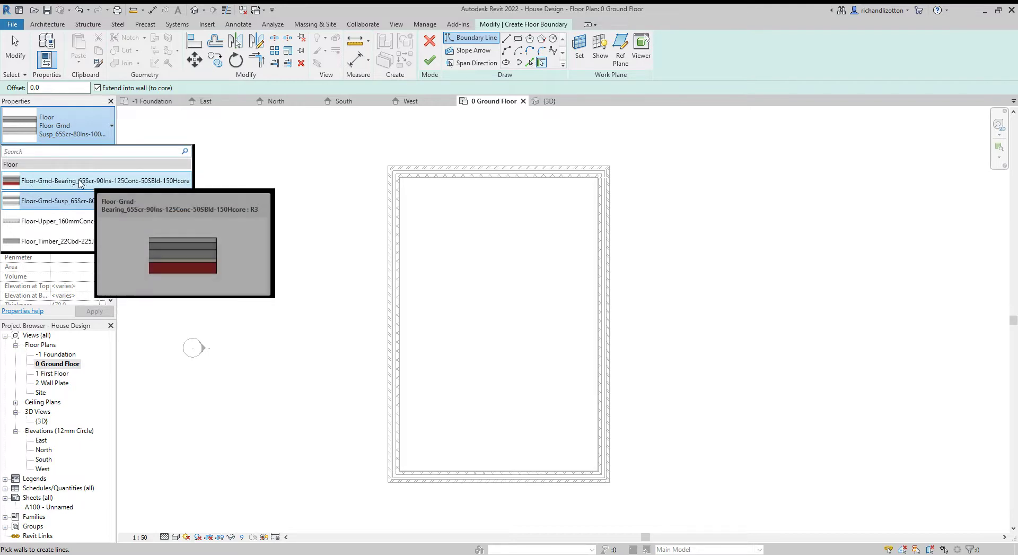
left_click(108, 183)
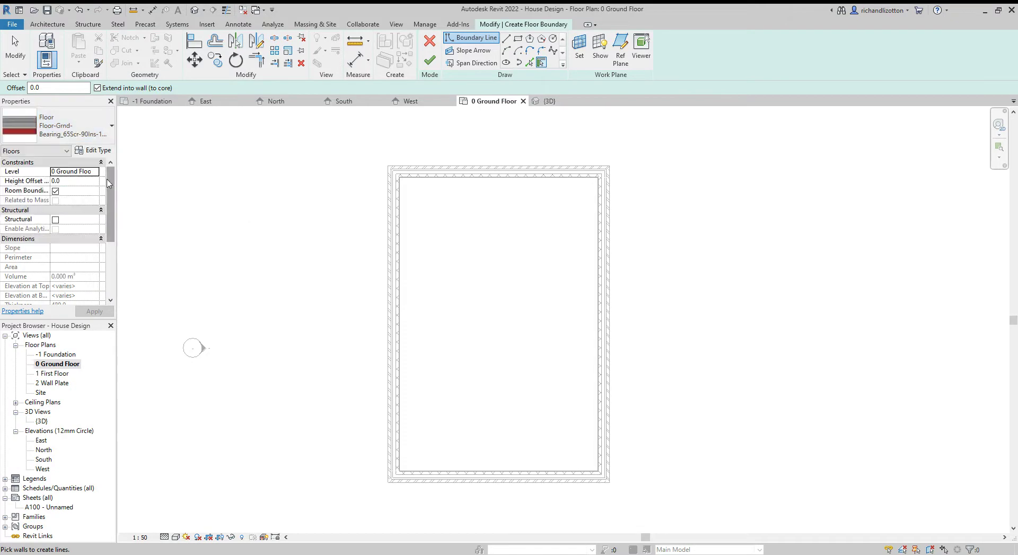
left_click(91, 151)
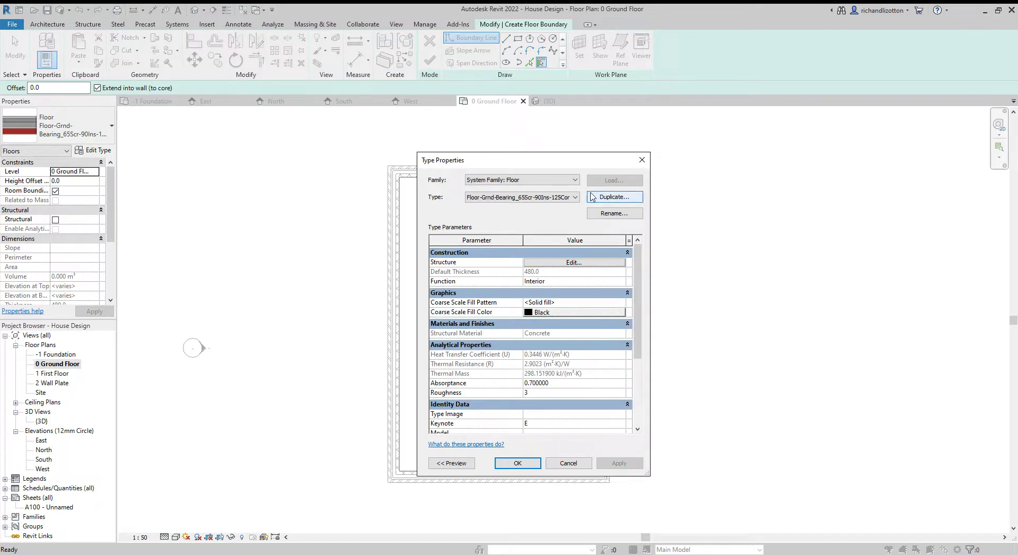
Step: Duplicate the ground-bearing floor type and begin revising the thickness figures in the copy's name
left_click(631, 199)
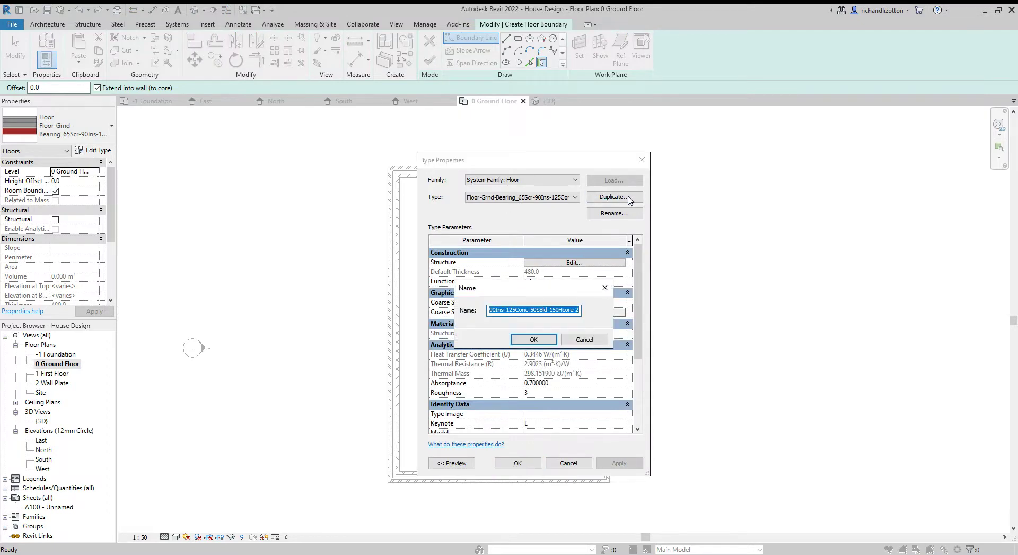
left_click(580, 311)
key("BackSpace")
key("BackSpace")
key("BackSpace")
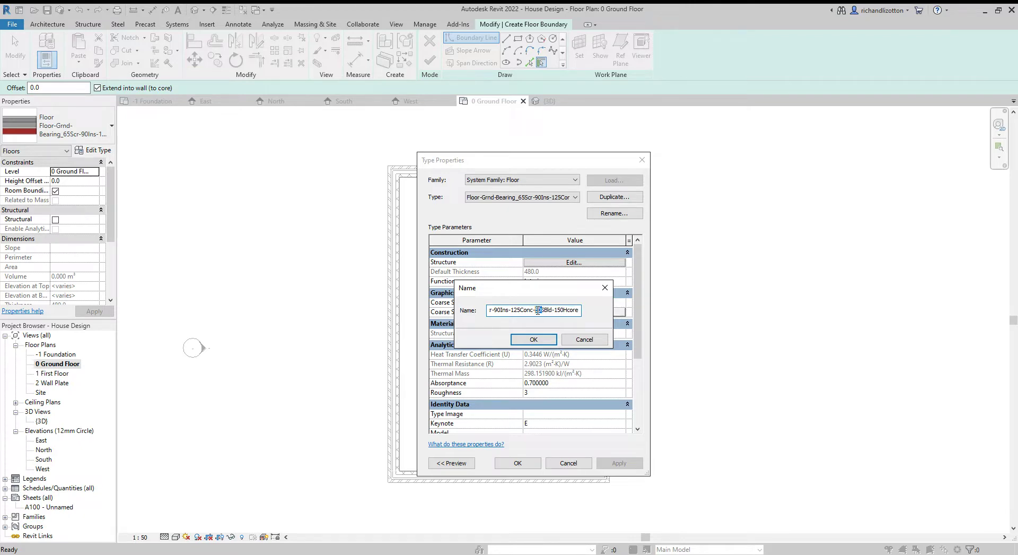
type("25")
left_click_drag(523, 311, 519, 311)
left_click(524, 311)
key("BackSpace")
key("BackSpace")
type("0")
Step: Complete and confirm the name as Floor-Grnd-Bearing_50Scr-150conc-100Ins-25SBld-150Hcore
left_click_drag(508, 310, 502, 309)
type("50")
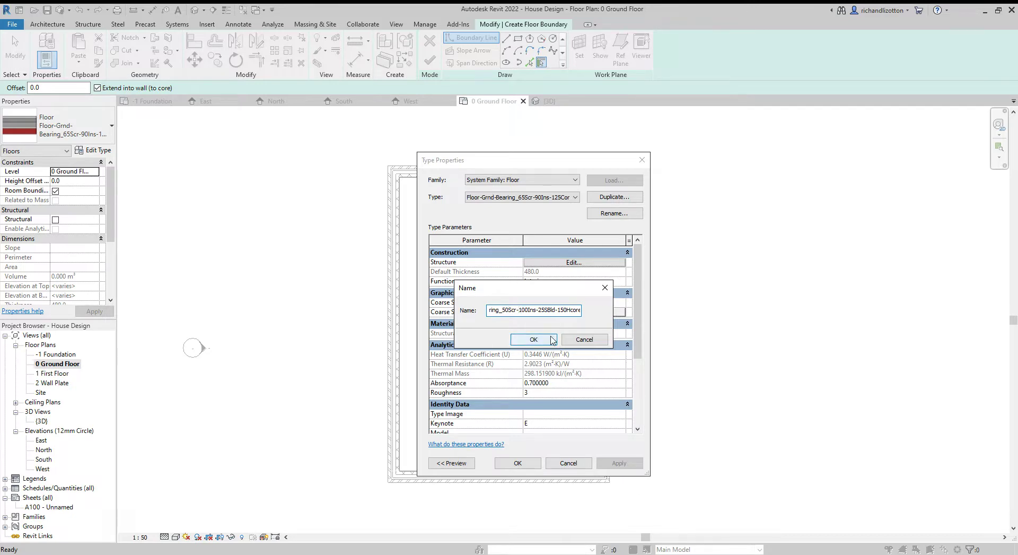
type("150-")
key("BackSpace")
type("conc")
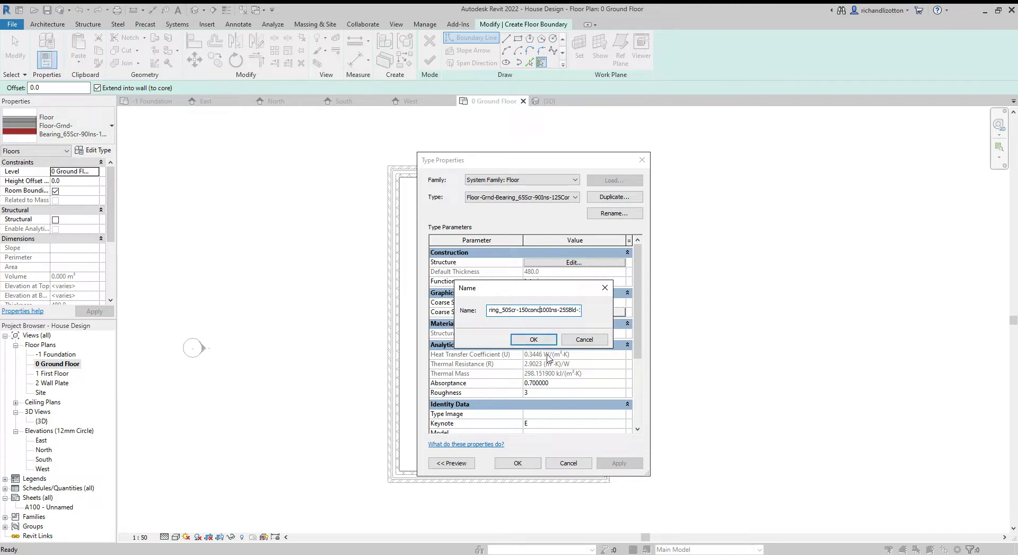
type("-")
left_click(536, 339)
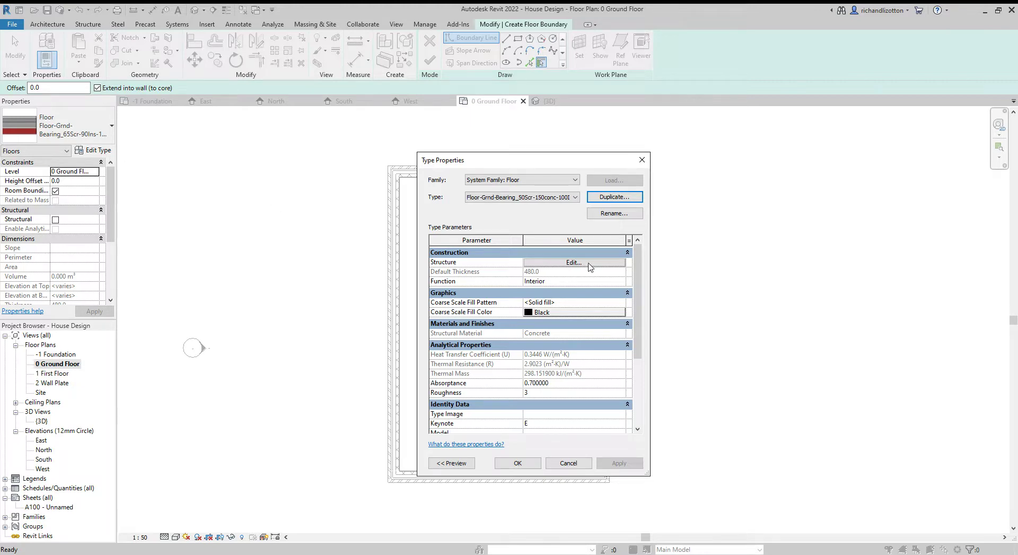
left_click(590, 264)
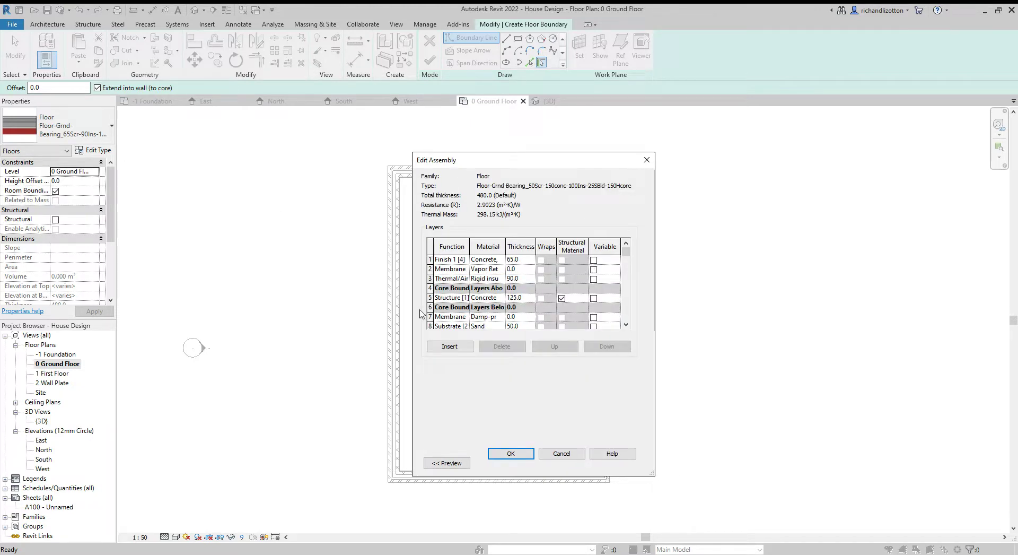
Step: Widen the layer editor and set the top screed finish layer to 50
left_click_drag(413, 308, 295, 310)
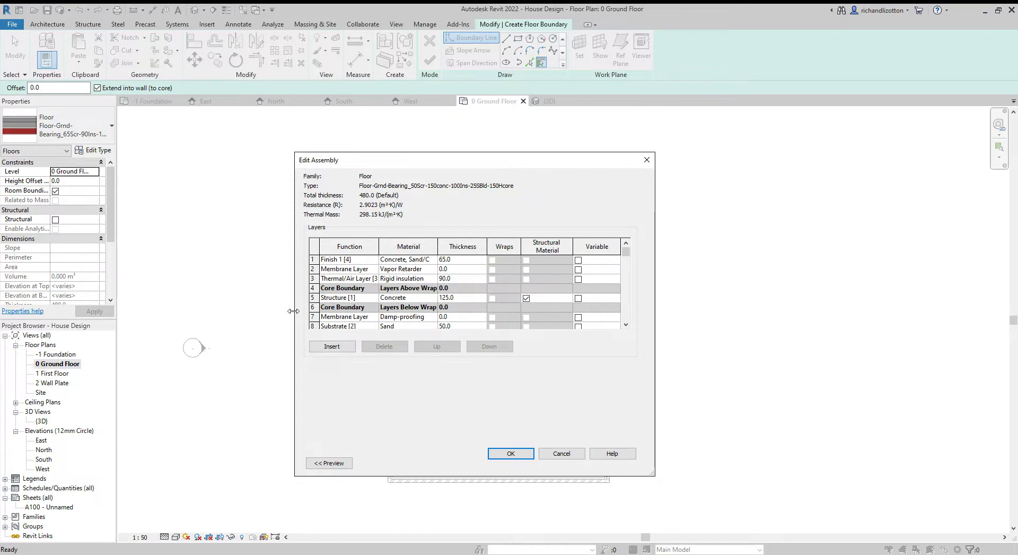
left_click_drag(655, 323, 743, 322)
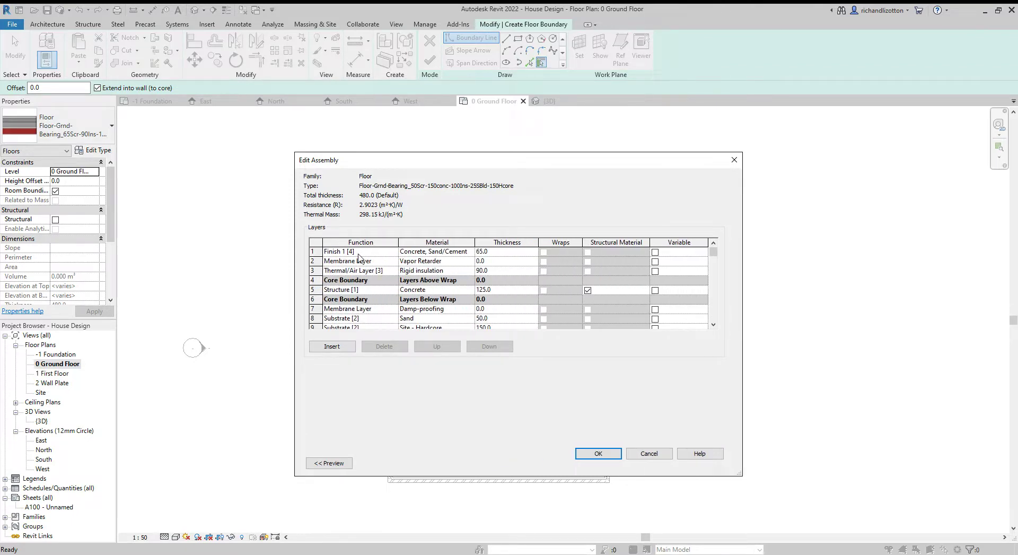
left_click(481, 251)
double_click(481, 250)
type("50")
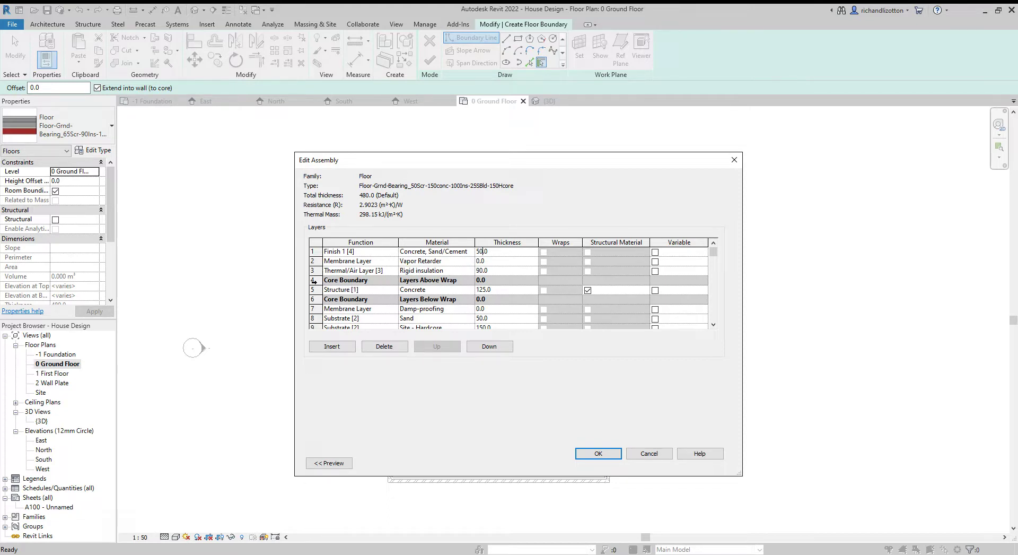
Step: Move the upper core boundary and concrete layer above the insulation, with concrete at 150
left_click(313, 281)
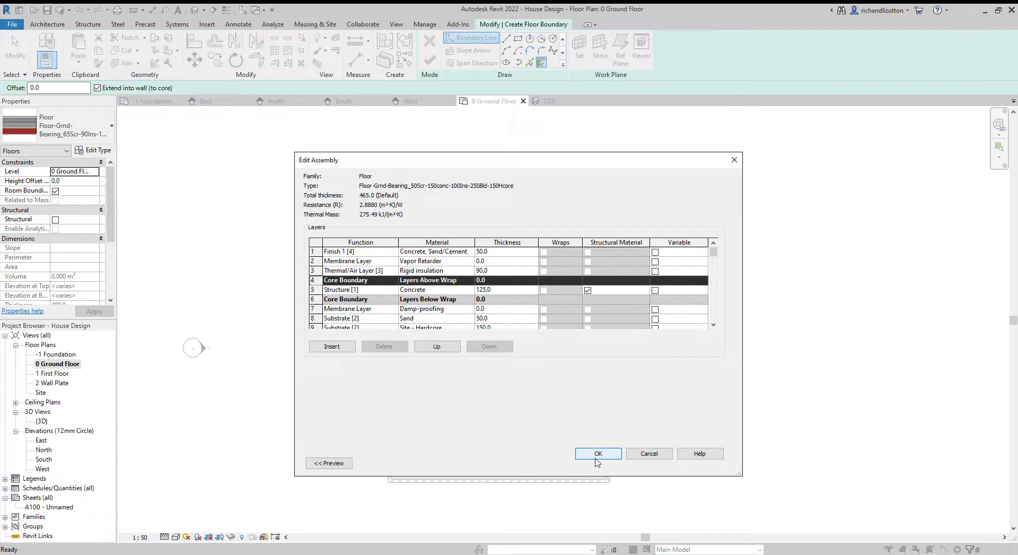
left_click(431, 348)
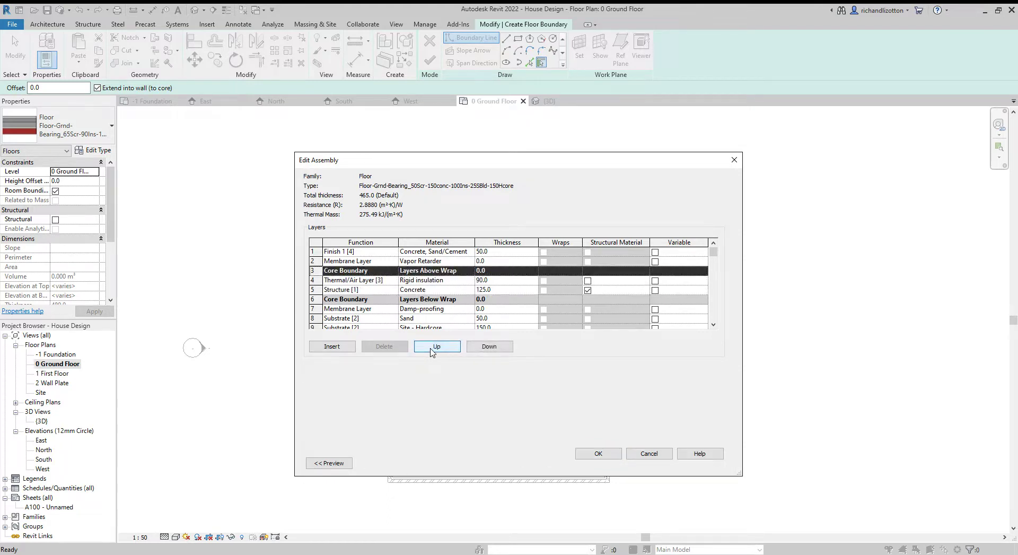
left_click(317, 290)
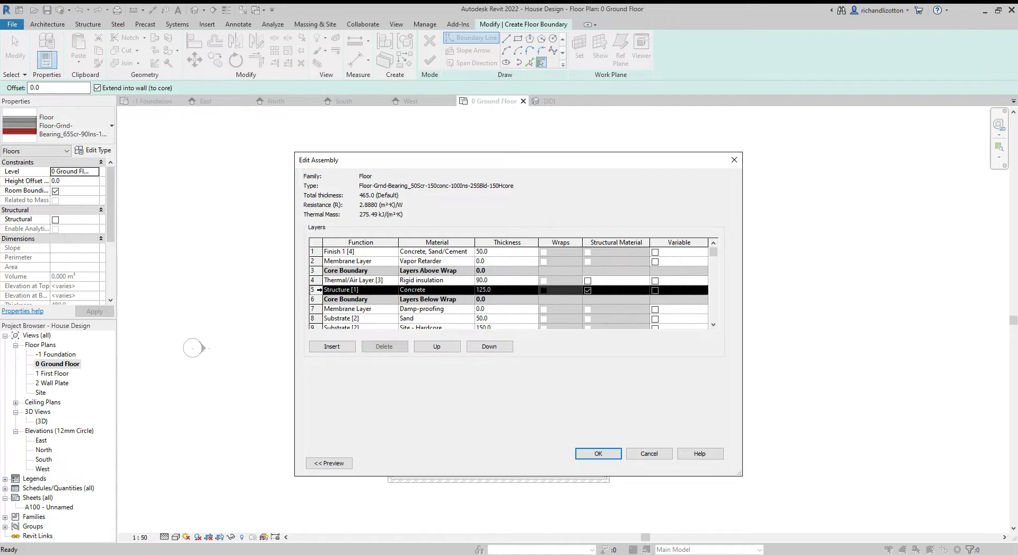
left_click(433, 347)
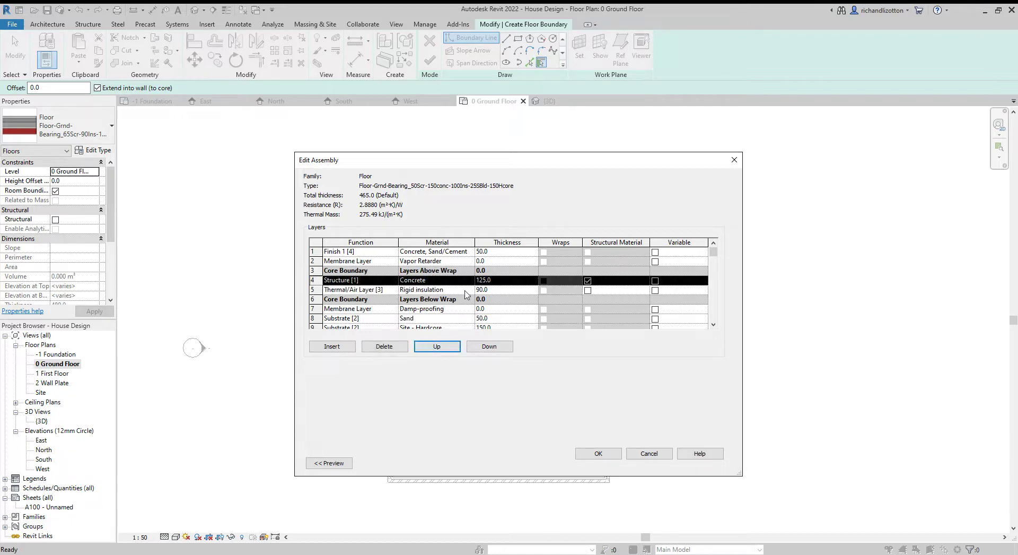
left_click(485, 280)
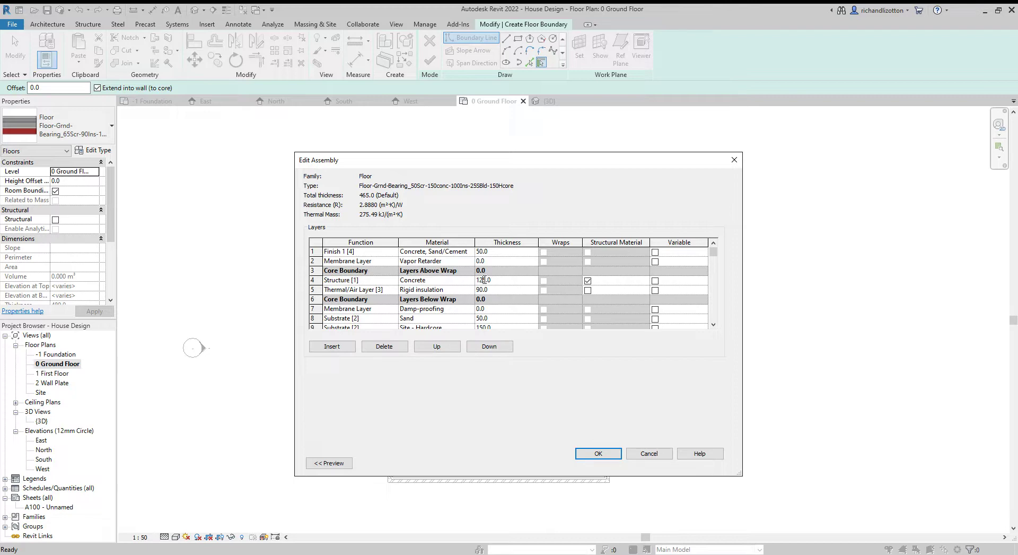
key("BackSpace")
key("Delete")
key("Delete")
key("Delete")
type("50")
left_click(479, 289)
Step: Move the lower core boundary above the rigid insulation, set sand to 25, and accept the layers
left_click(316, 299)
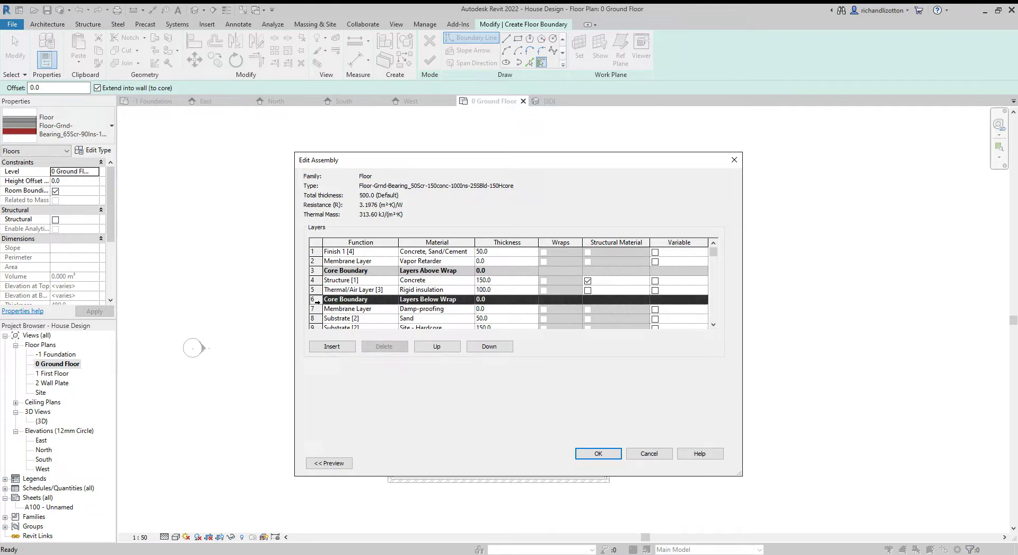
left_click(431, 347)
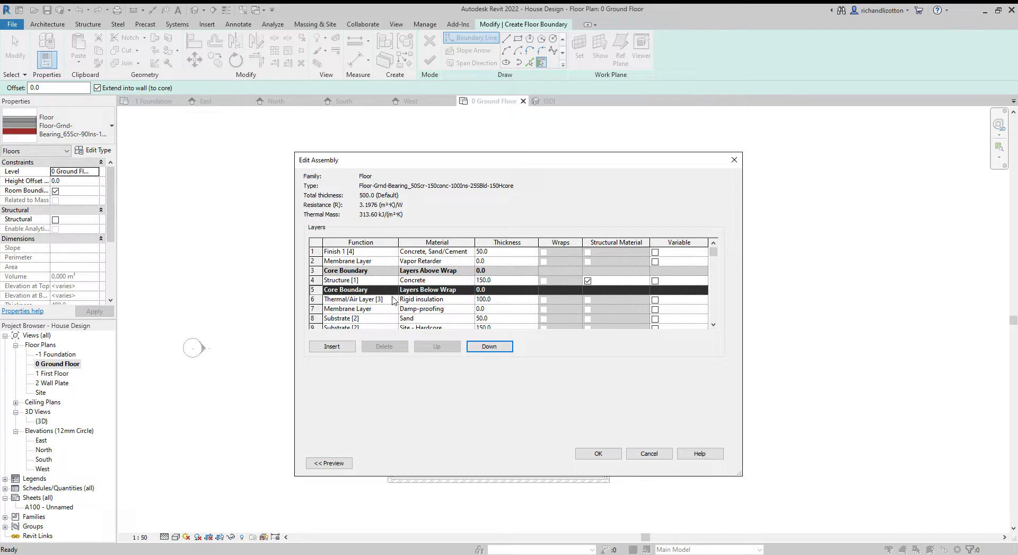
left_click(480, 318)
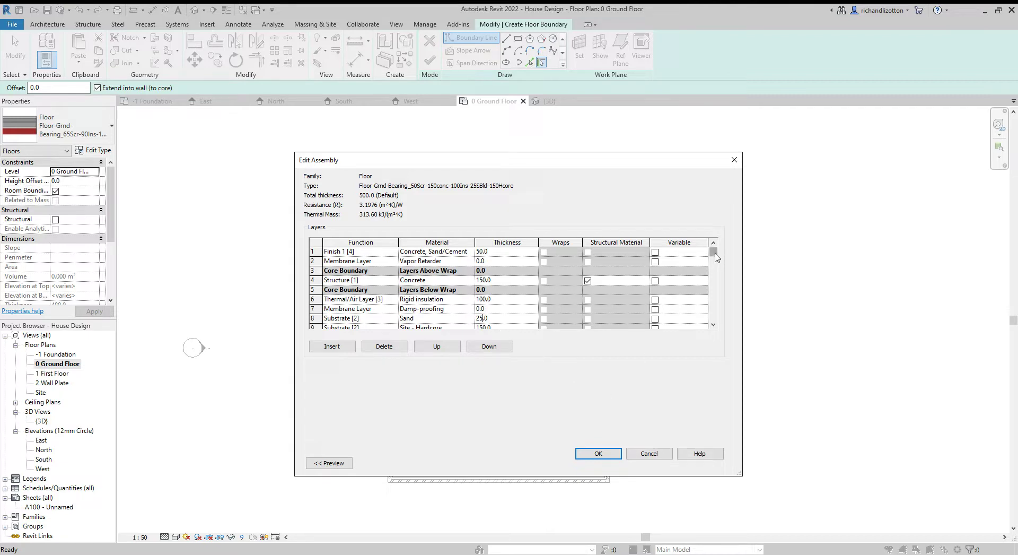
mouse_move(715, 255)
left_mouse_down()
mouse_move(720, 295)
mouse_move(724, 250)
left_mouse_up()
left_click(611, 457)
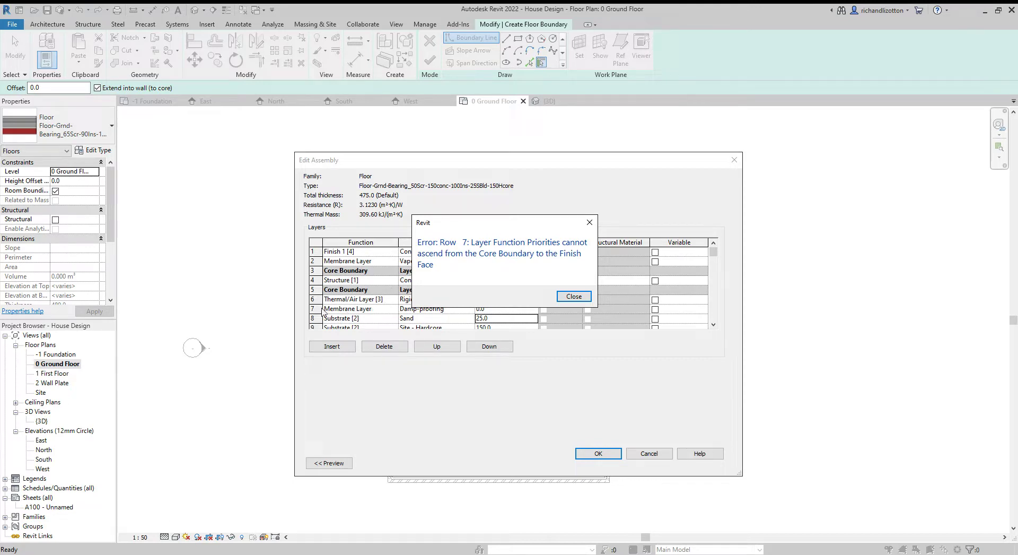
Step: Dismiss the priority error, set the insulation layer to Substrate [2], and accept the 475 mm build-up
left_click(577, 297)
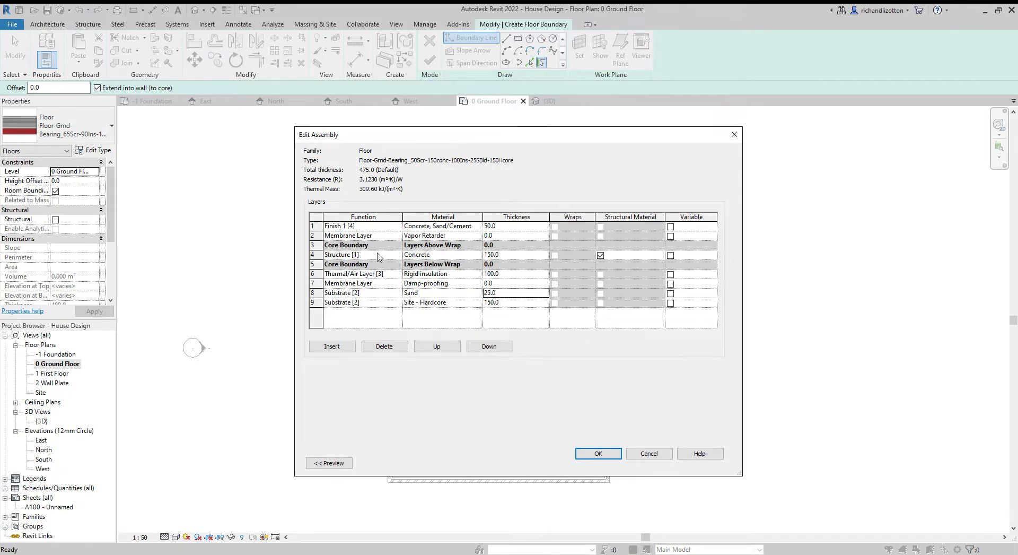
left_click(398, 275)
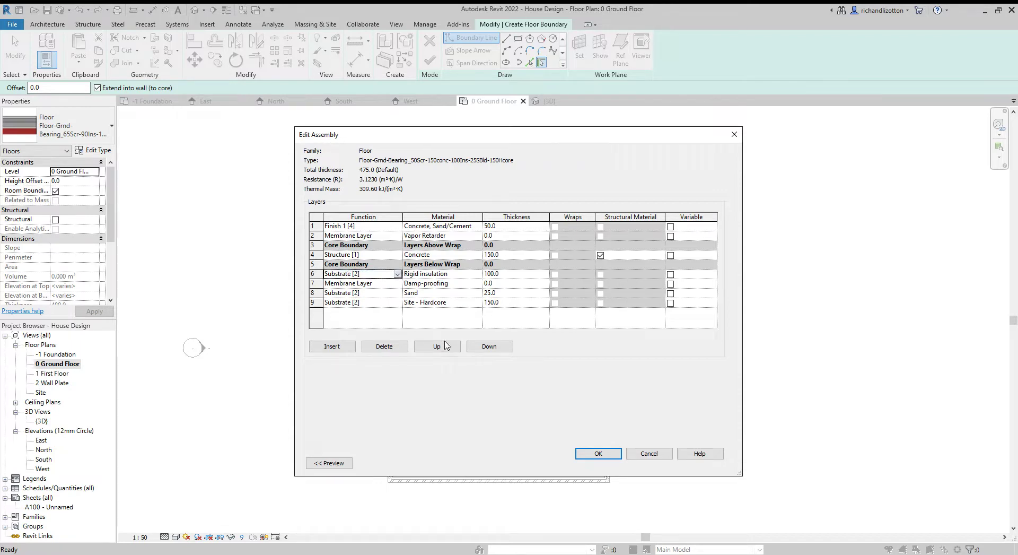
left_click(606, 455)
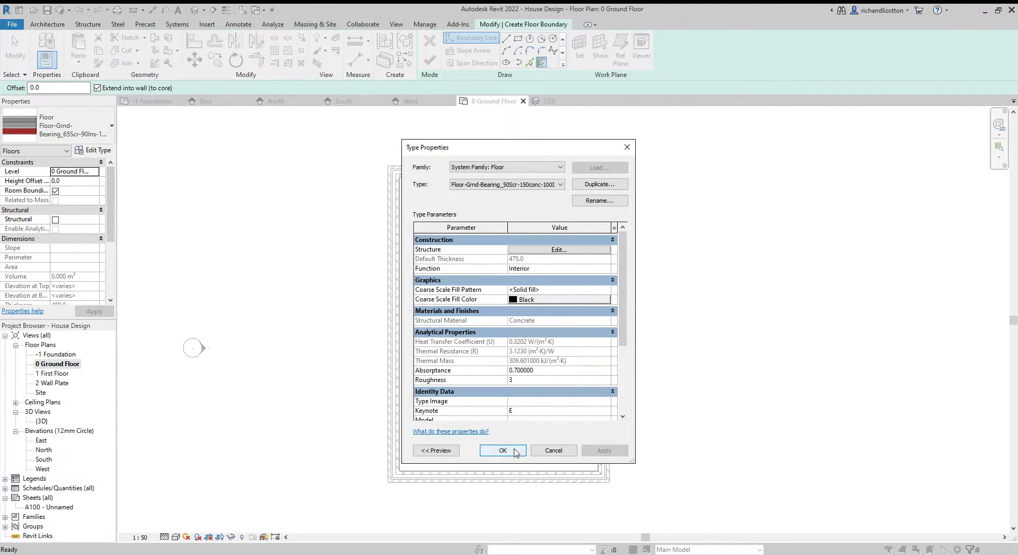
Step: Apply the new floor type and switch the boundary drawing to Pick Walls
left_click(503, 450)
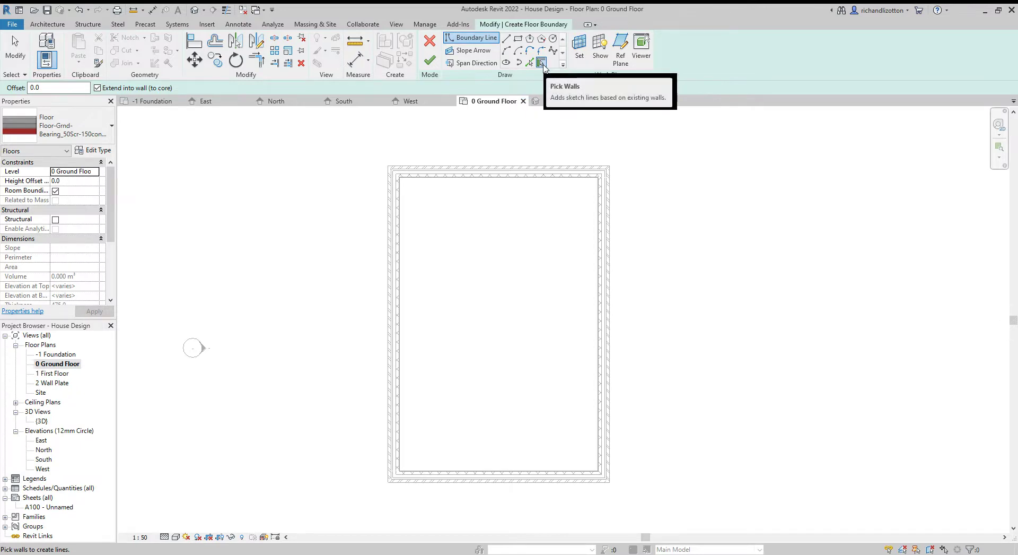
left_click(541, 62)
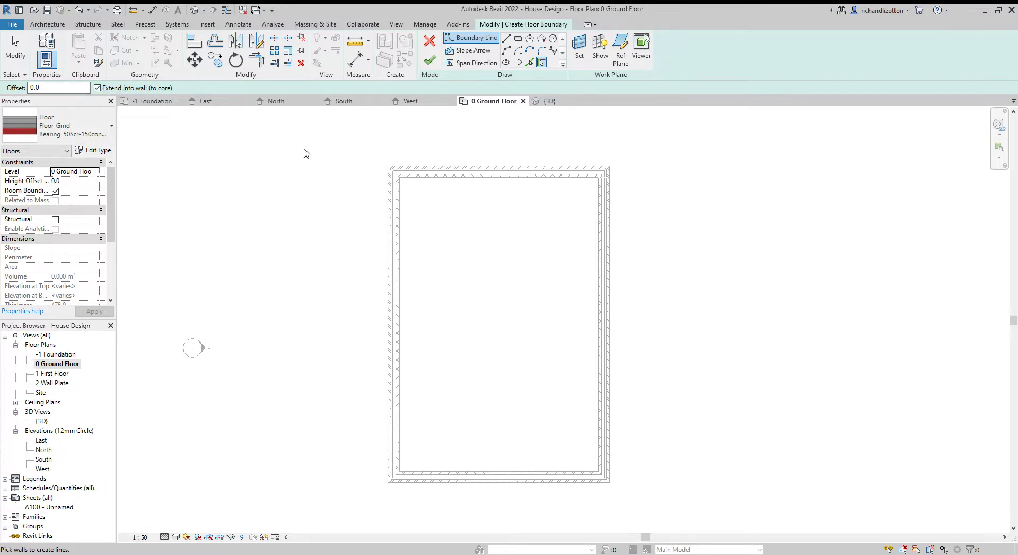
scroll(502, 205, "up", 3)
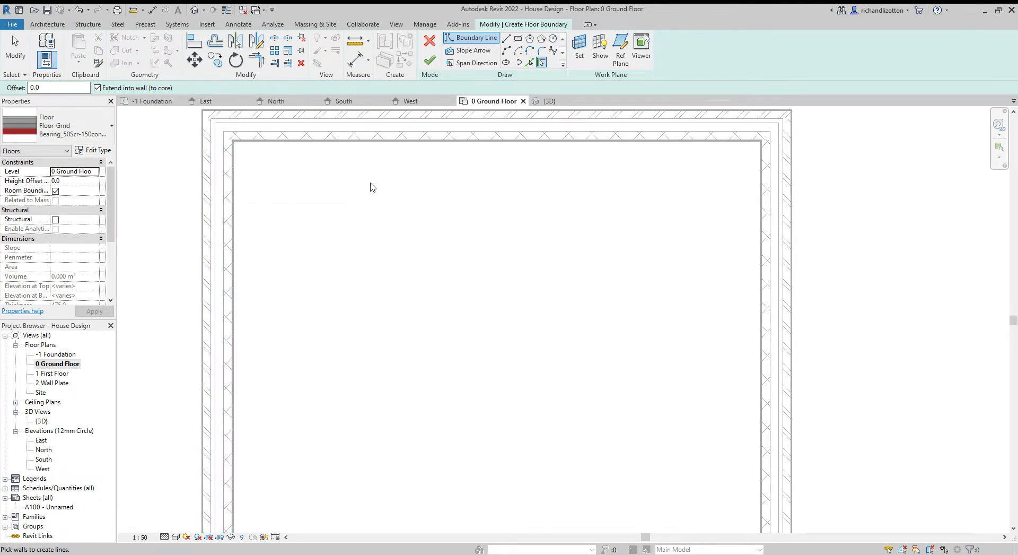
scroll(371, 186, "down", 5)
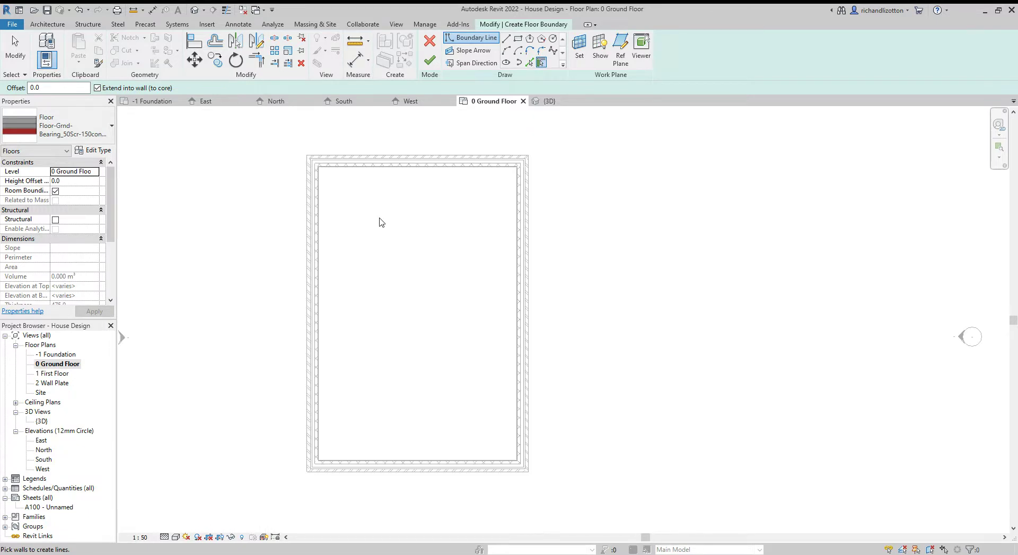
Step: Trace the floor boundary along the top, left, bottom and right walls and finish the sketch
left_click(386, 170)
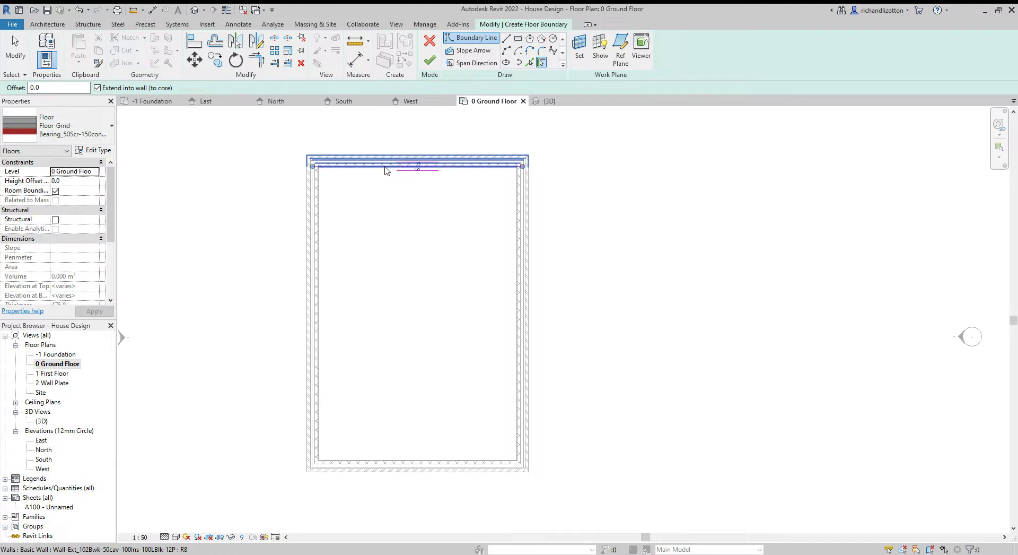
left_click(319, 226)
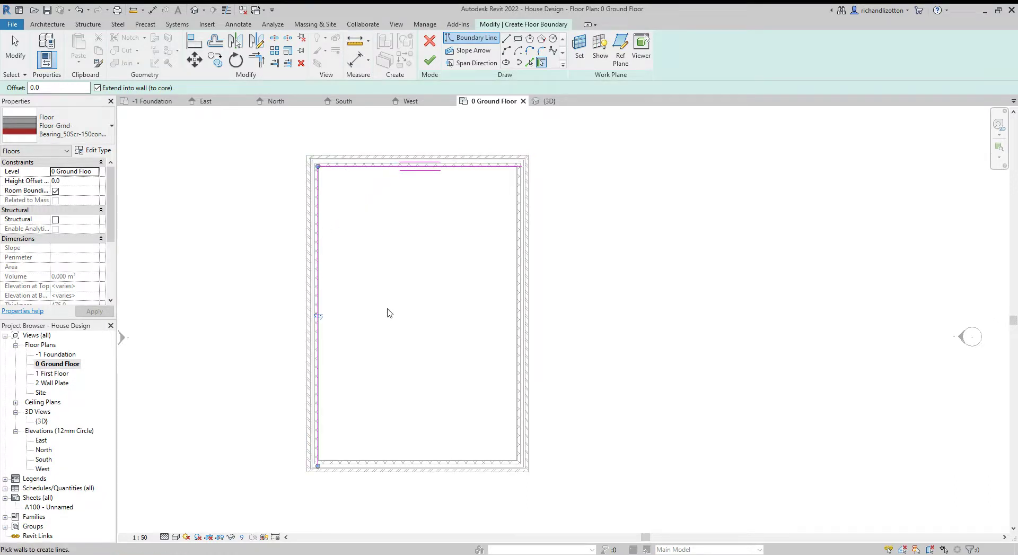
left_click(393, 462)
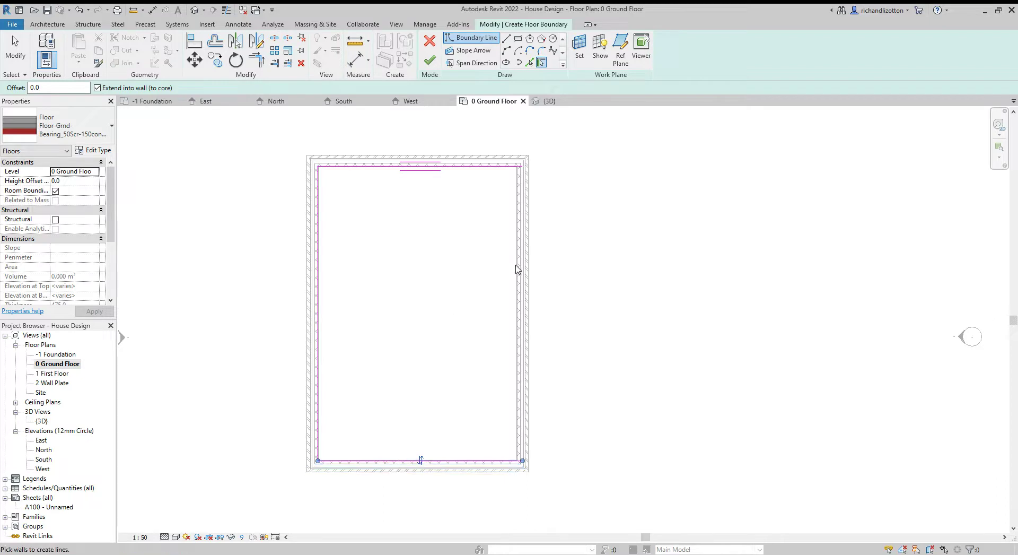
left_click(518, 273)
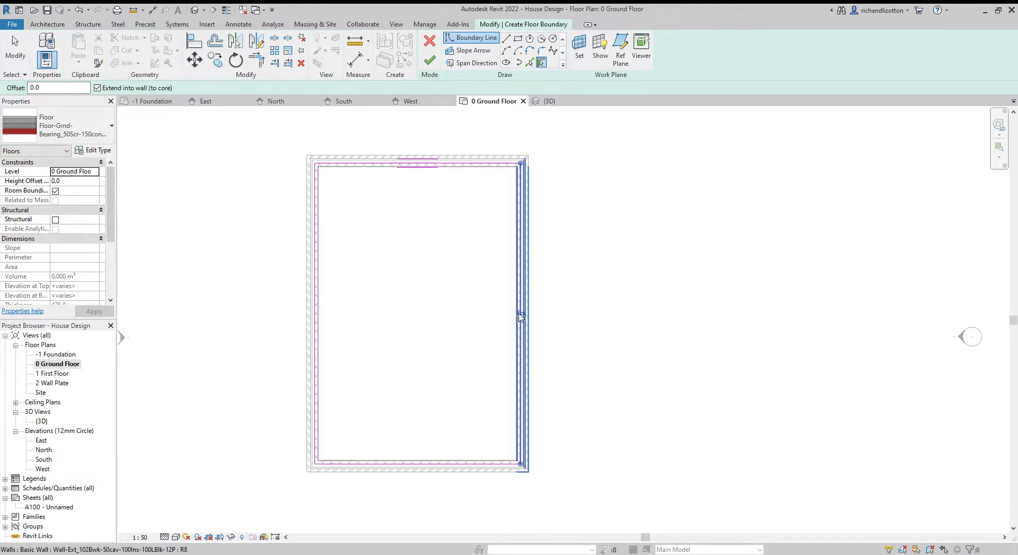
scroll(556, 331, "up", 5)
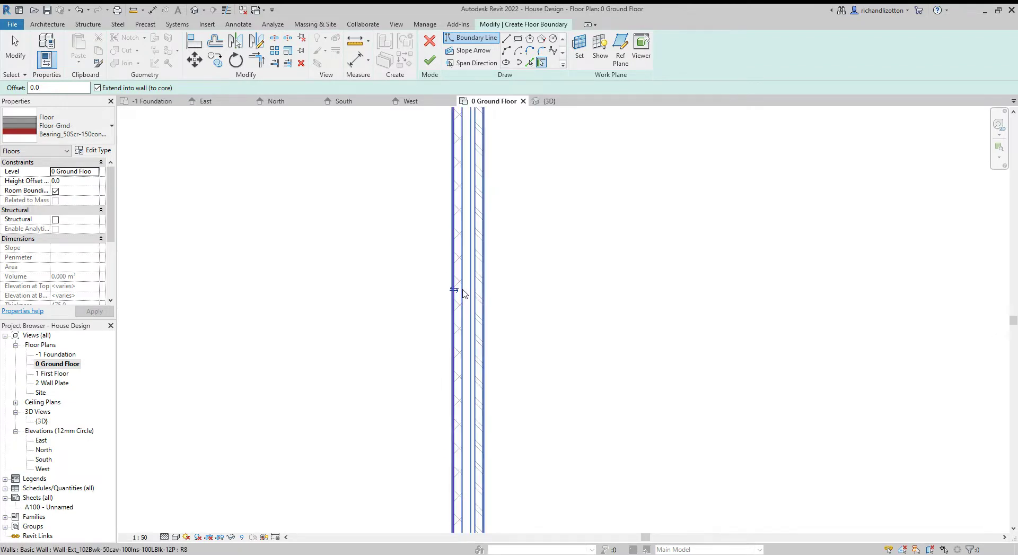
scroll(641, 357, "down", 3)
scroll(641, 357, "down", 1)
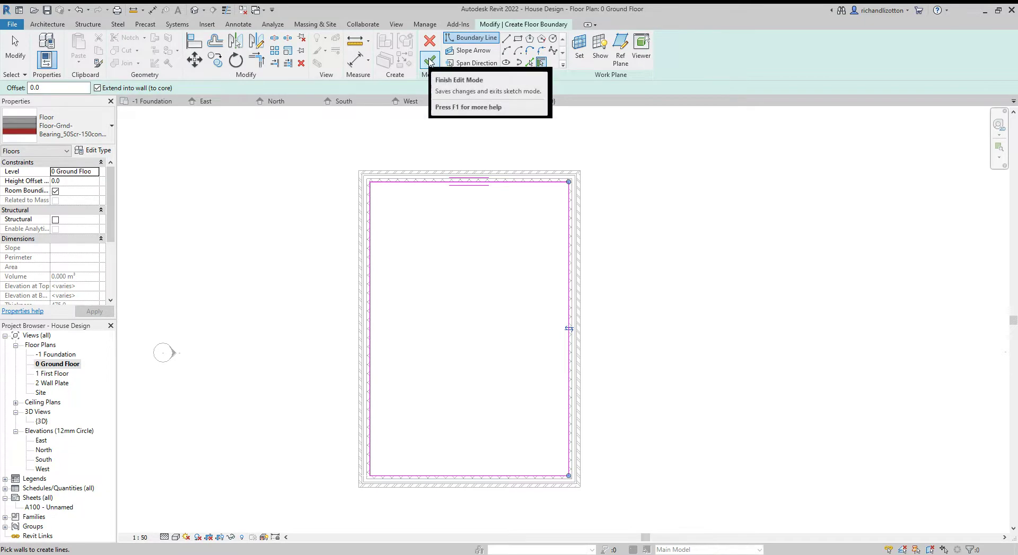
left_click(429, 60)
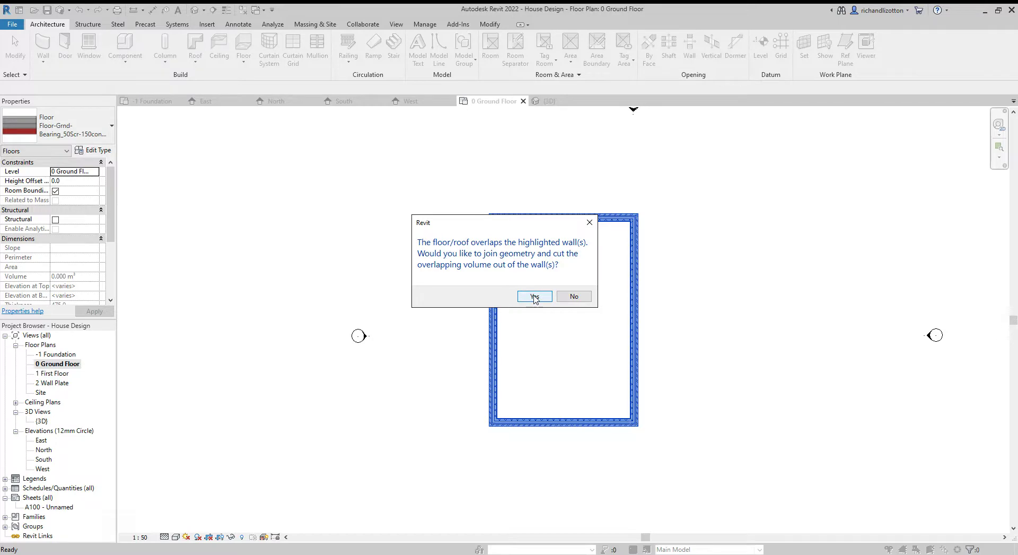
Step: Join the new slab to the overlapping walls, deselect it, and view the house in 3D
left_click(534, 296)
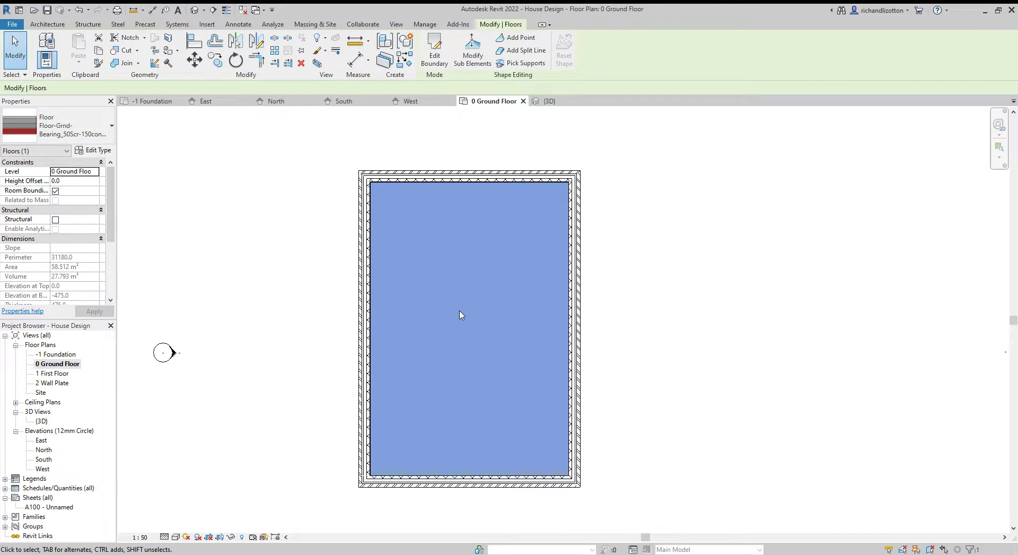
left_click(268, 275)
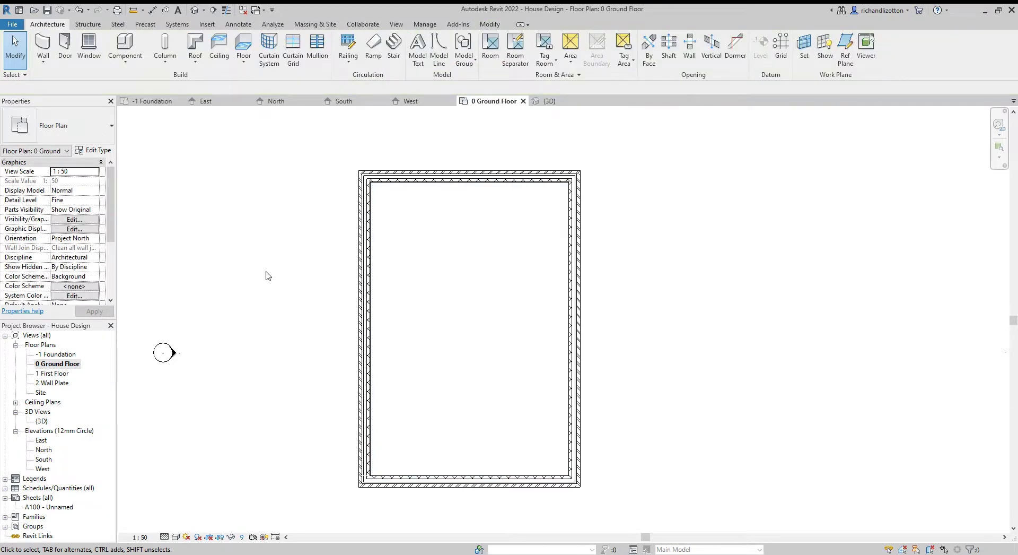
left_click(549, 106)
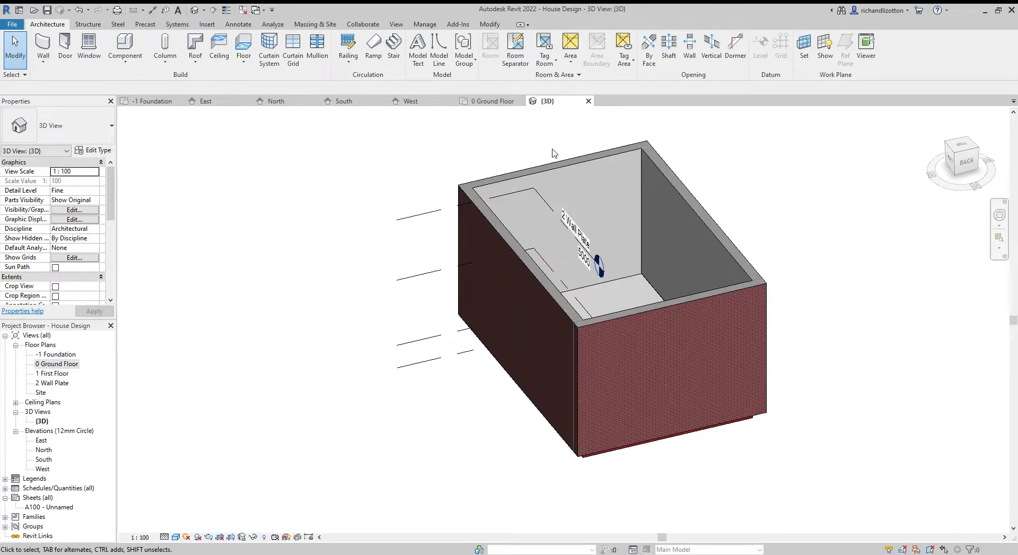